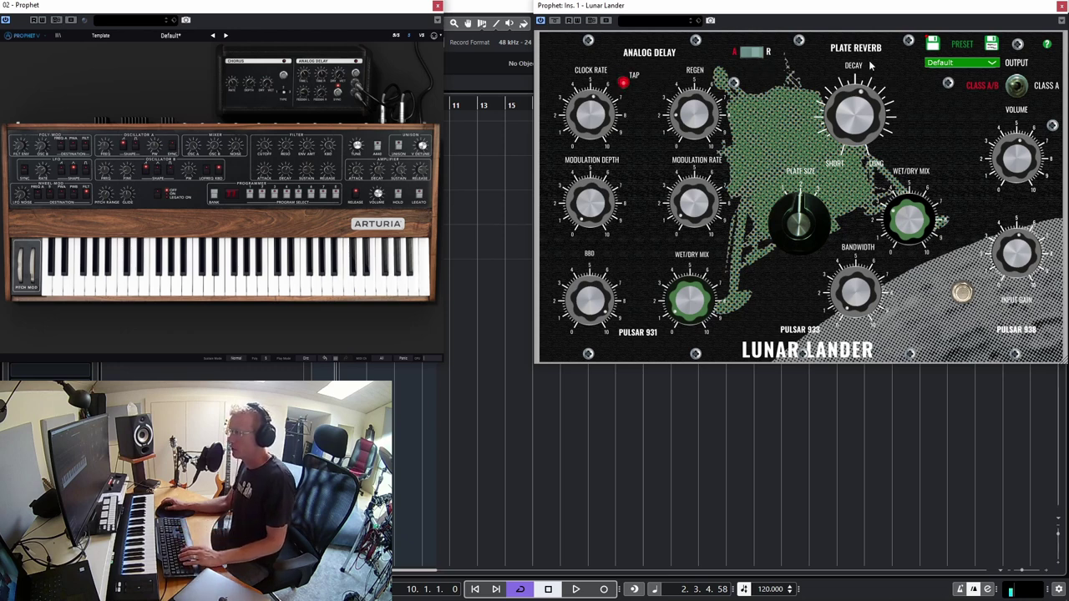
left_click(753, 54)
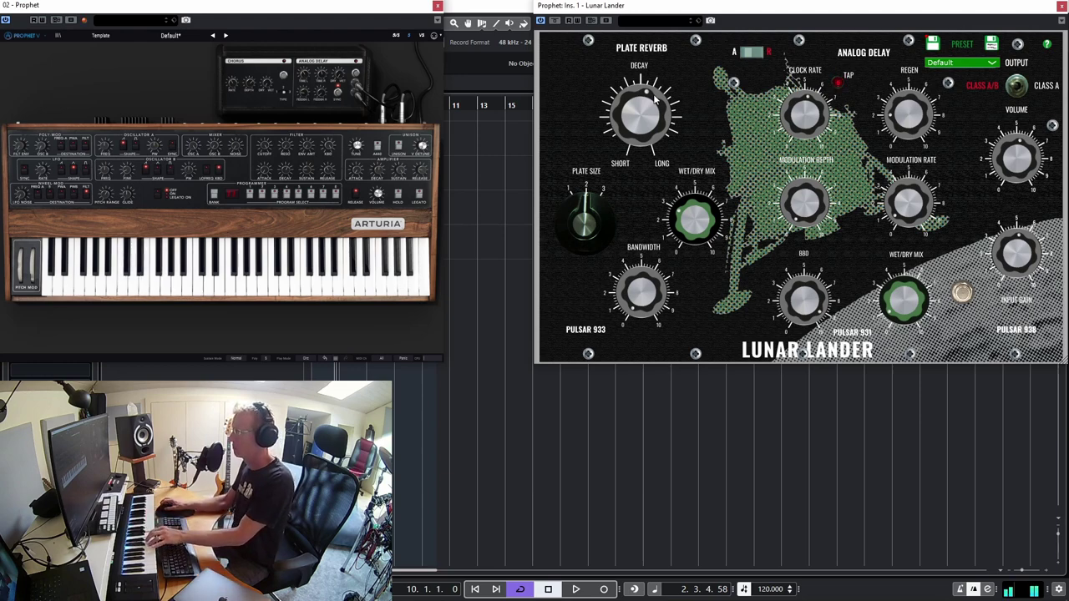
left_click(756, 55)
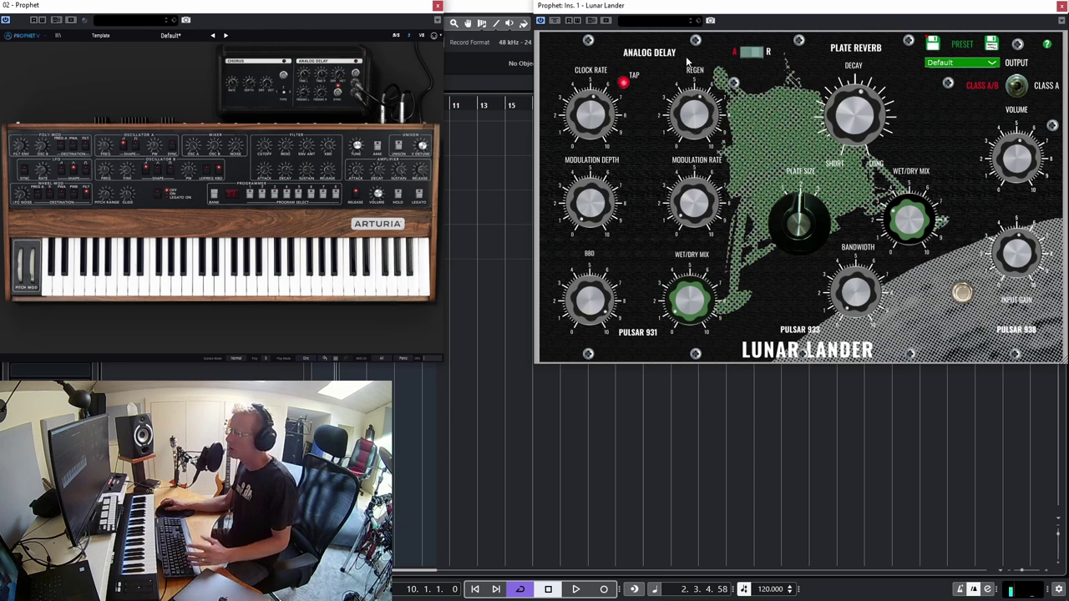
Adjust the delay's Regen, turn BBD down to about 2, and settle Wet/Dry Mix near 4
left_click_drag(688, 60, 691, 43)
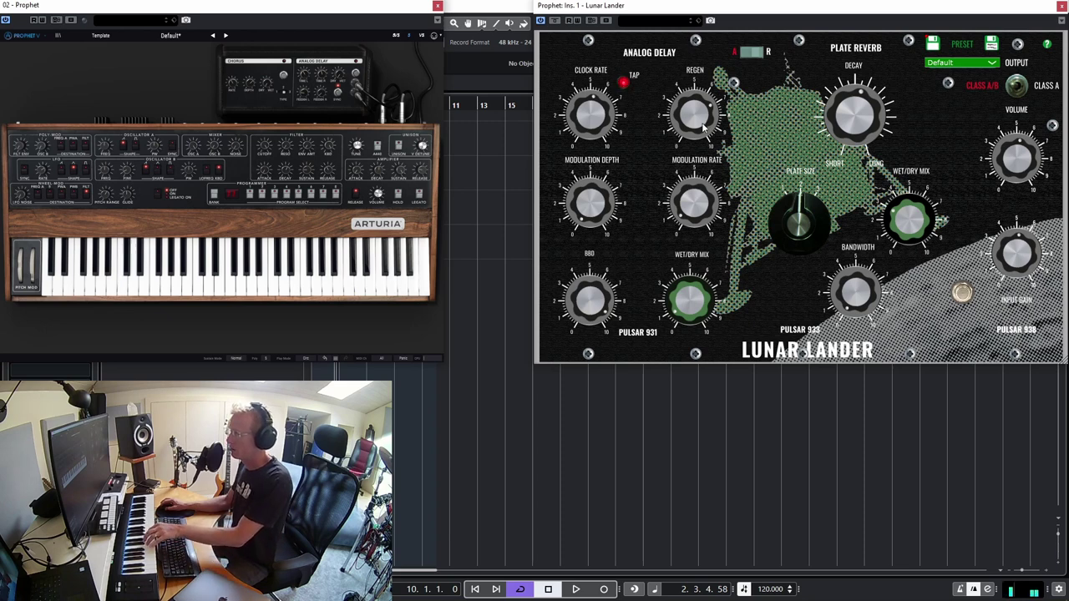
left_click_drag(704, 125, 700, 155)
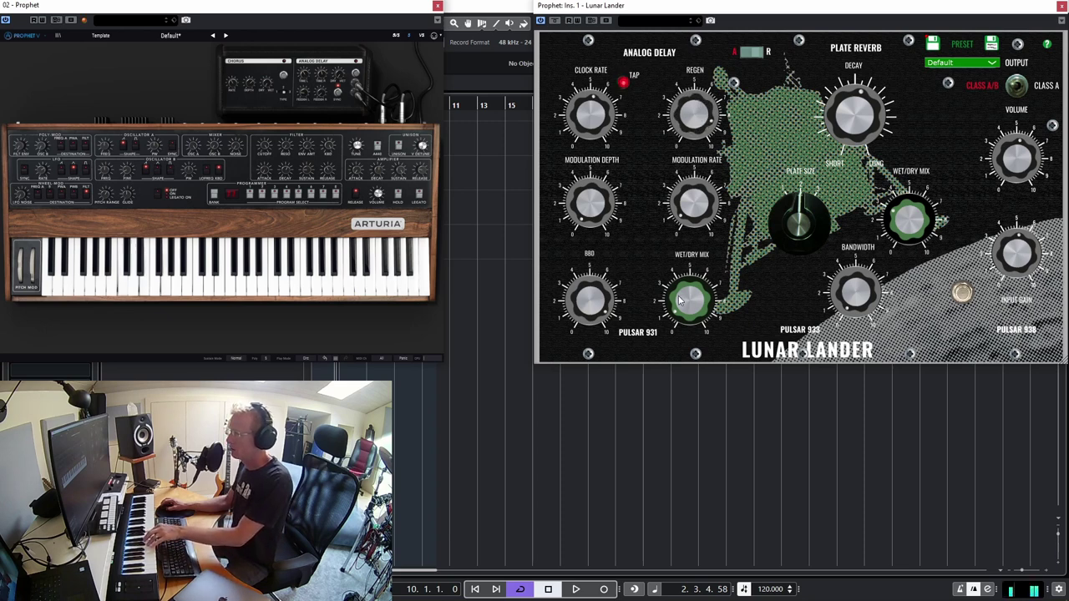
left_click_drag(679, 301, 669, 225)
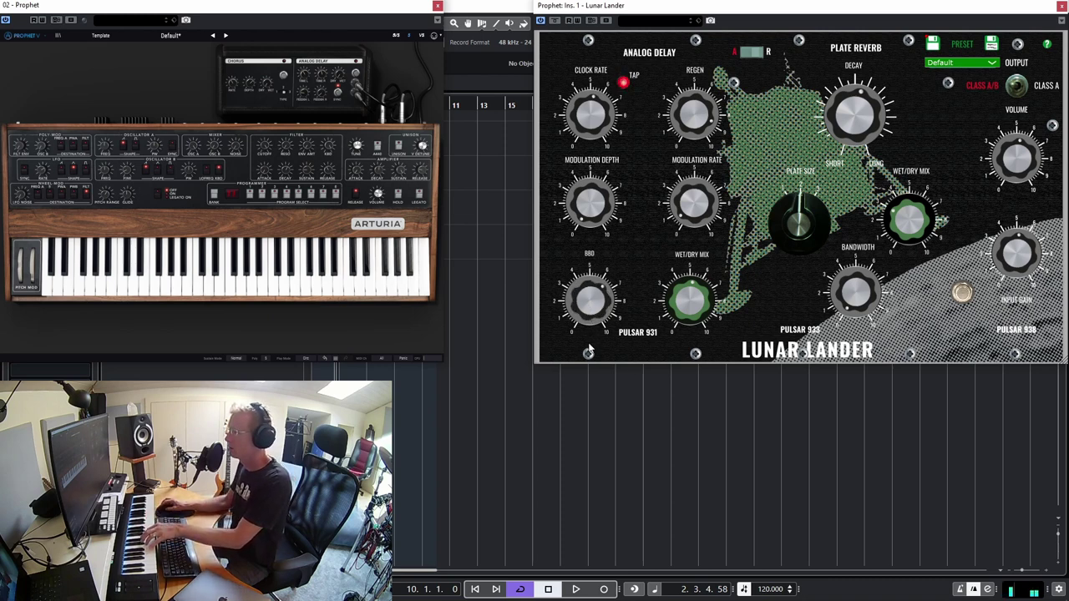
left_click_drag(589, 350, 590, 397)
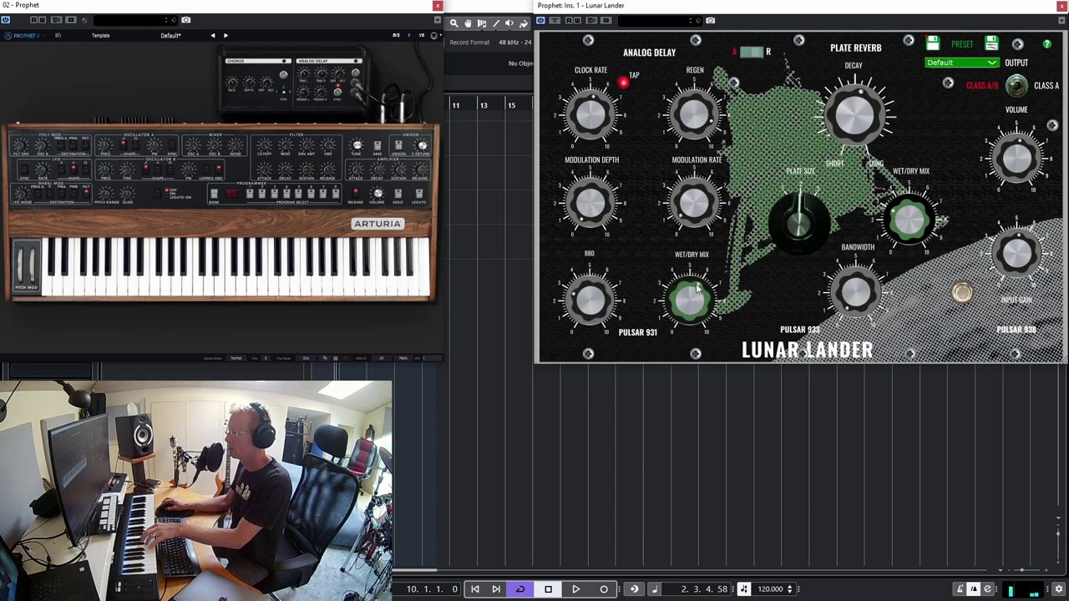
left_click_drag(699, 287, 691, 318)
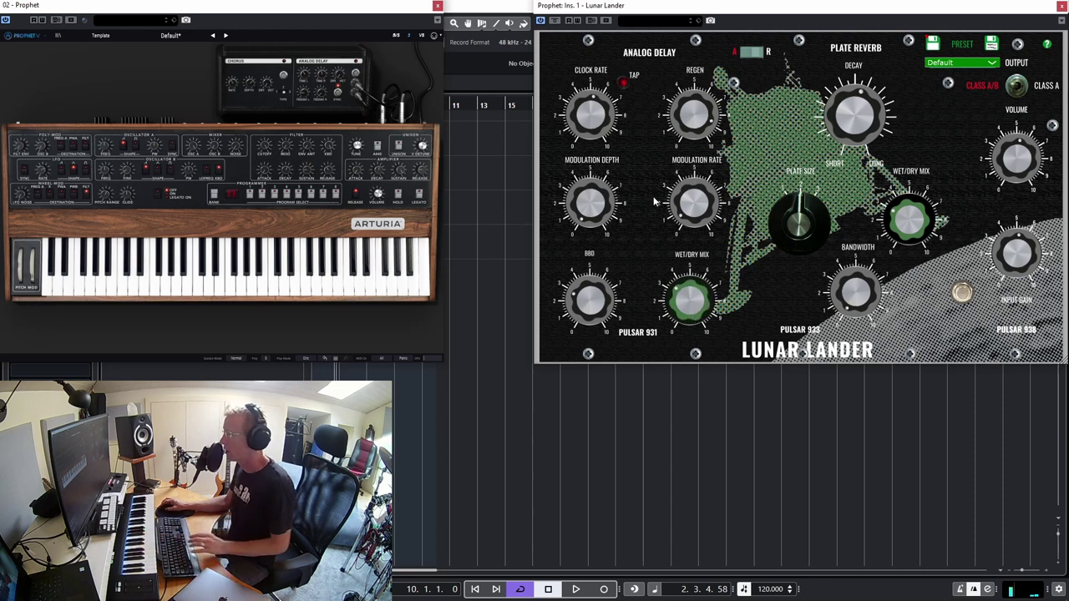
Bring the analog delay's Clock Rate from 120 to about 80, watching the green readout
mouse_move(592, 120)
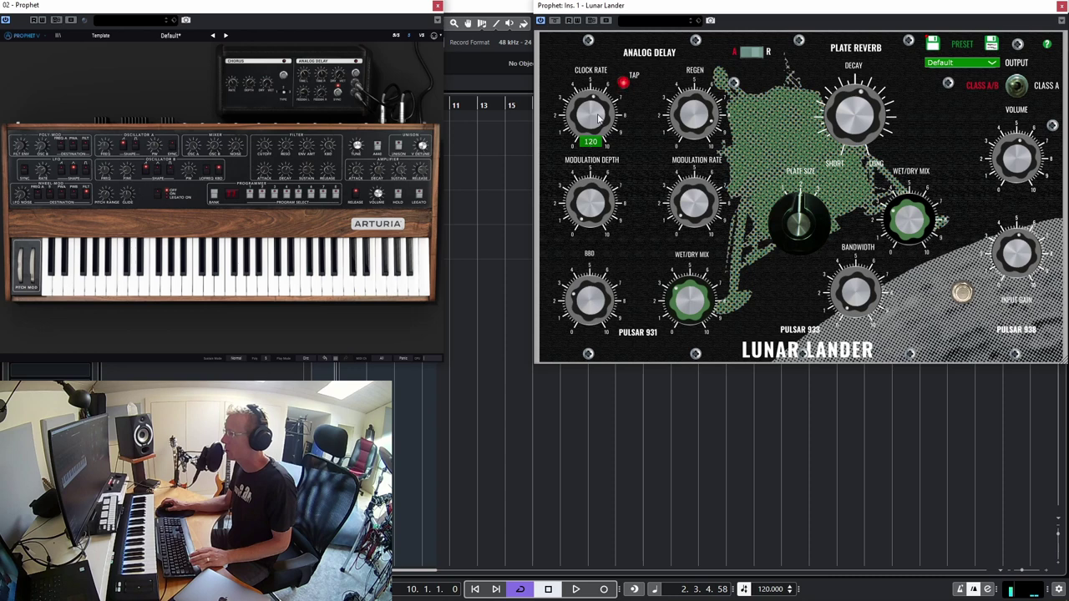
mouse_move(591, 116)
left_mouse_down()
mouse_move(595, 91)
mouse_move(598, 123)
left_mouse_up()
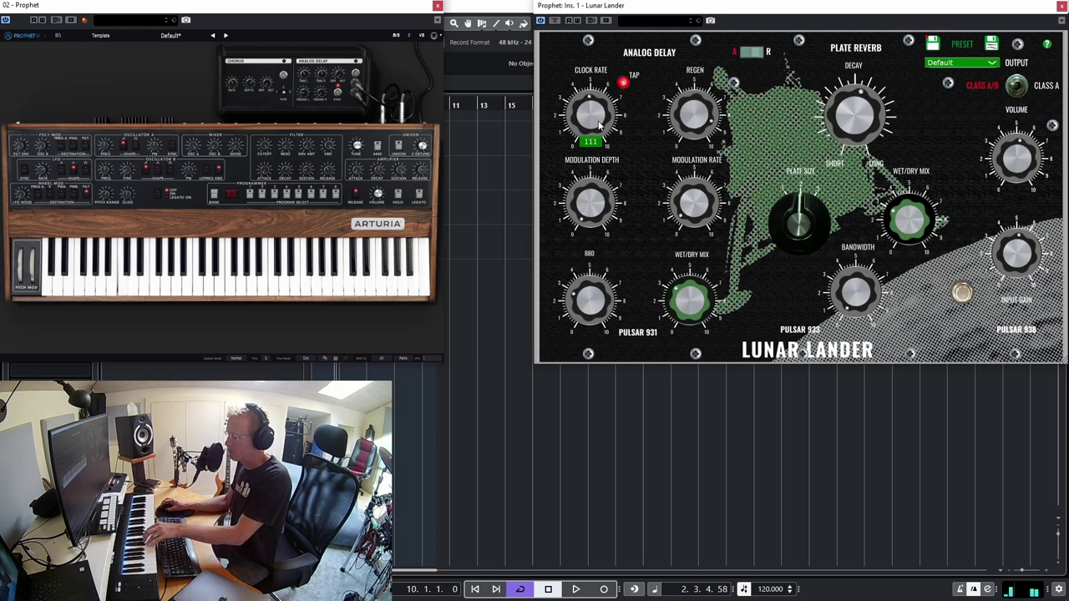
left_click_drag(599, 124, 631, 154)
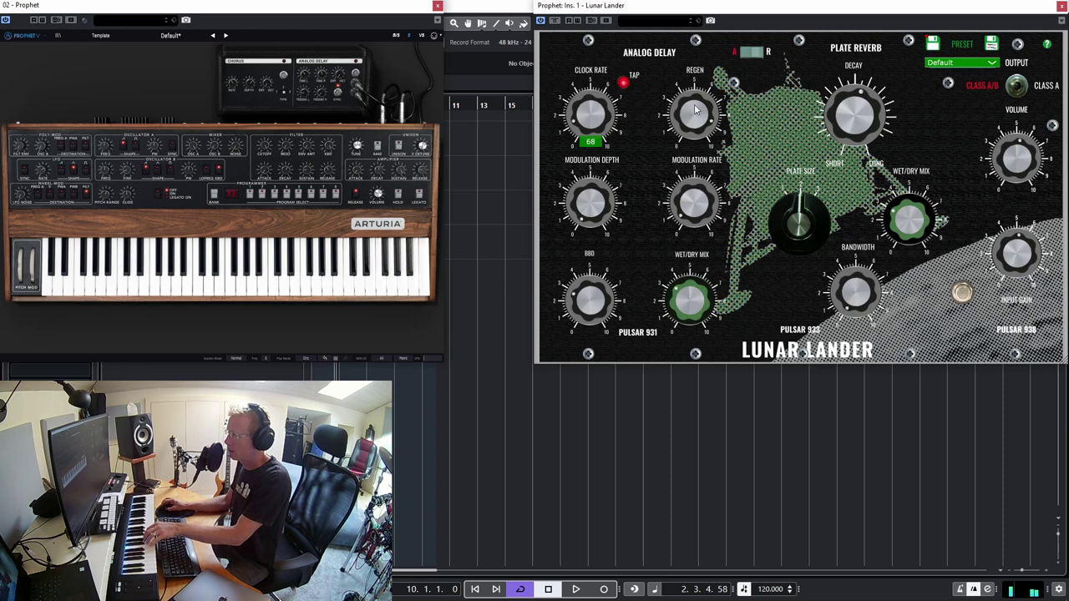
scroll(589, 117, "up", 1)
scroll(589, 117, "up", 10)
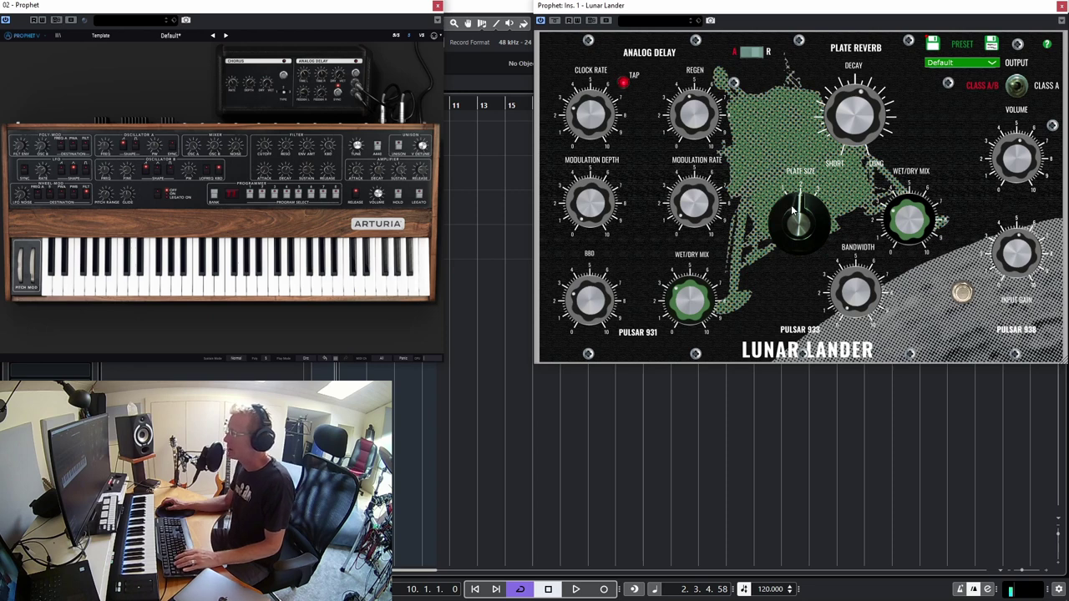
Make the Plate Size slightly smaller and raise the plate reverb's Bandwidth
mouse_move(793, 233)
left_mouse_down()
mouse_move(789, 256)
mouse_move(789, 221)
left_mouse_up()
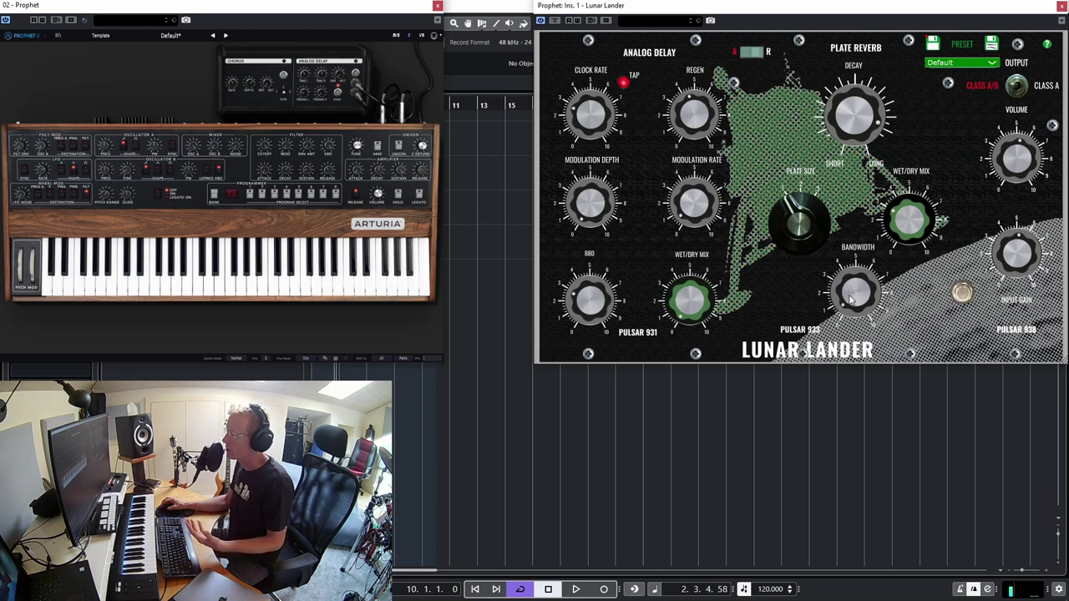
left_click_drag(851, 301, 841, 244)
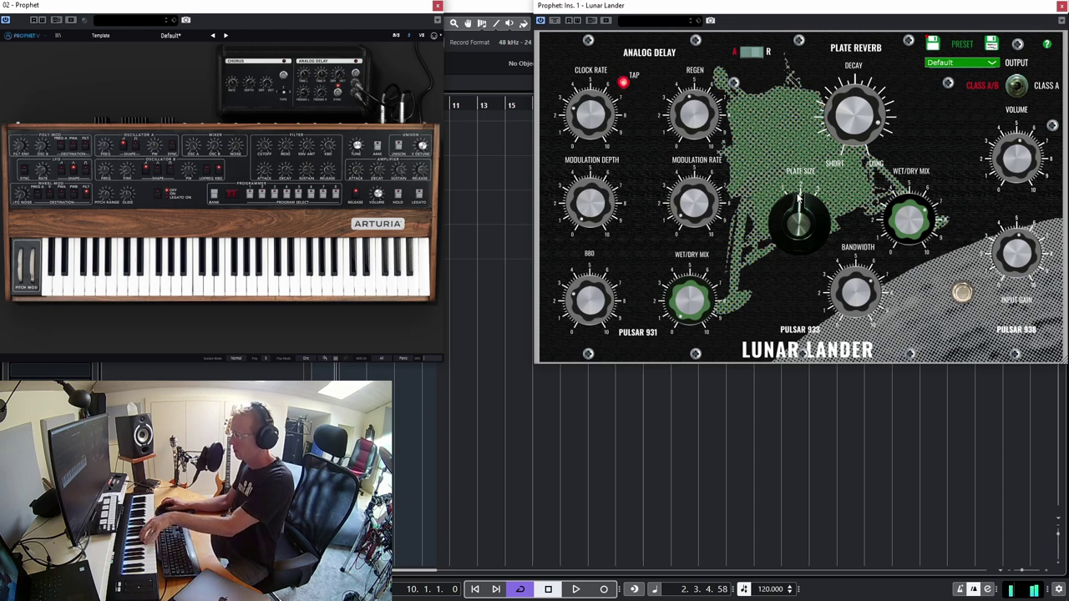
Lower the plate reverb's Wet/Dry Mix and turn the Plate Size counter-clockwise
left_click_drag(920, 208, 914, 222)
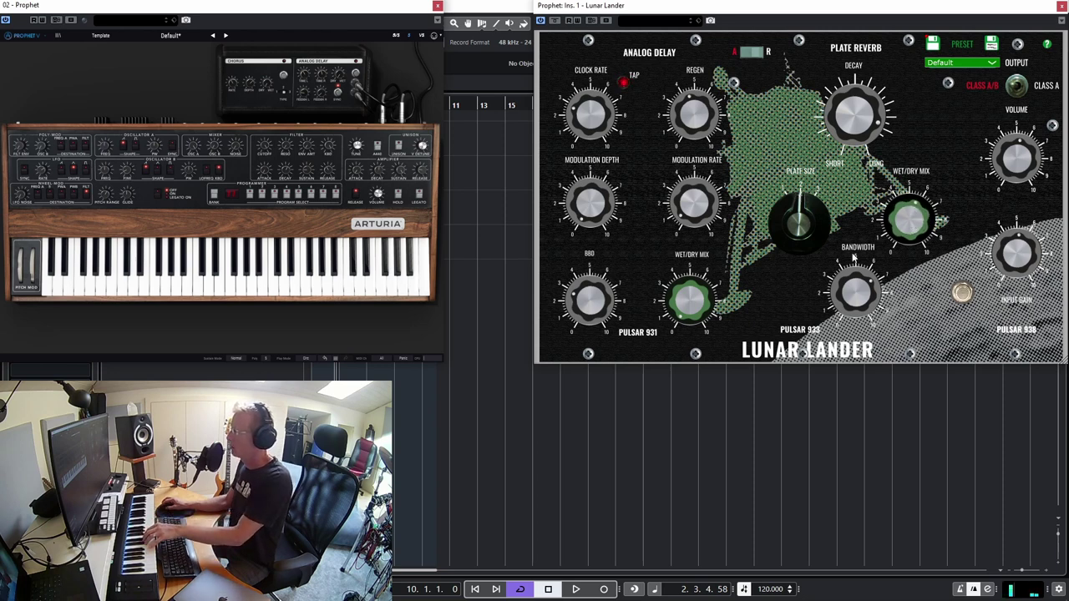
left_click_drag(810, 220, 800, 159)
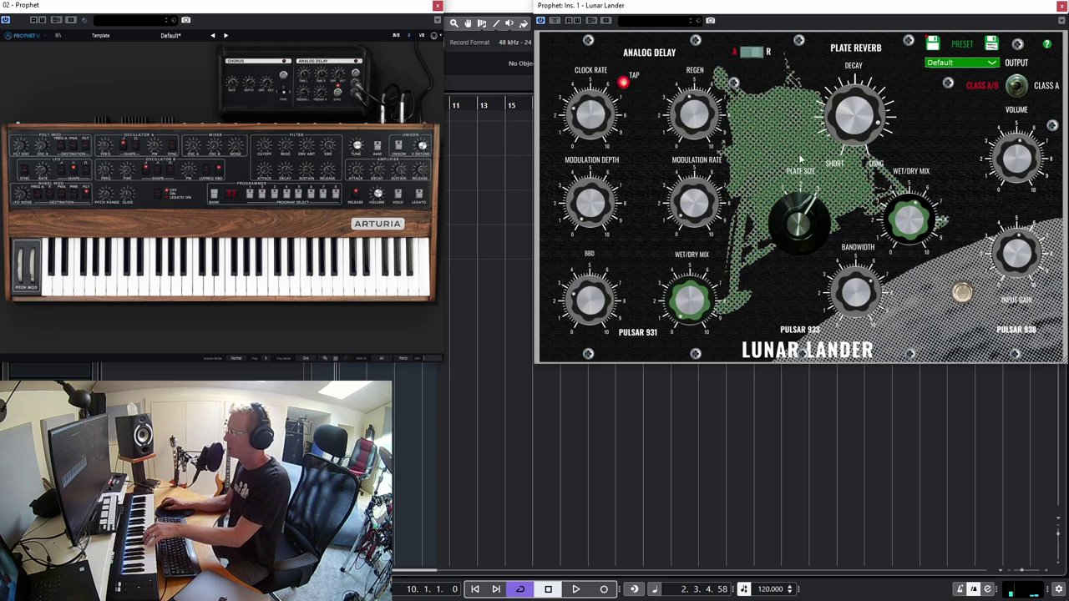
Compare Class A with Class A/B, leave it on Class A/B, and close the Lunar Lander and Prophet windows
left_click(1017, 94)
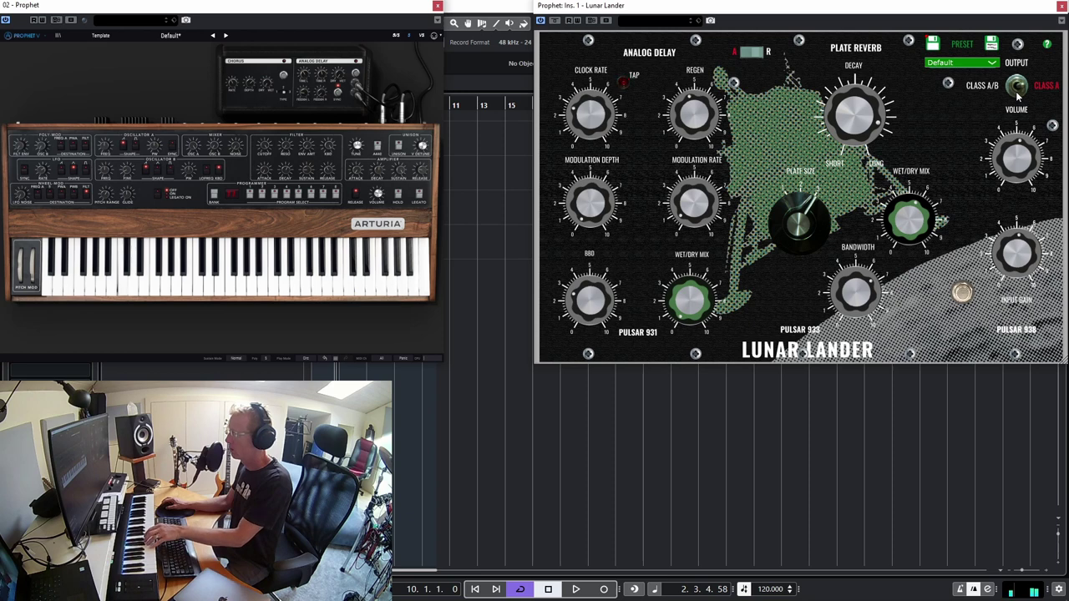
left_click(1017, 94)
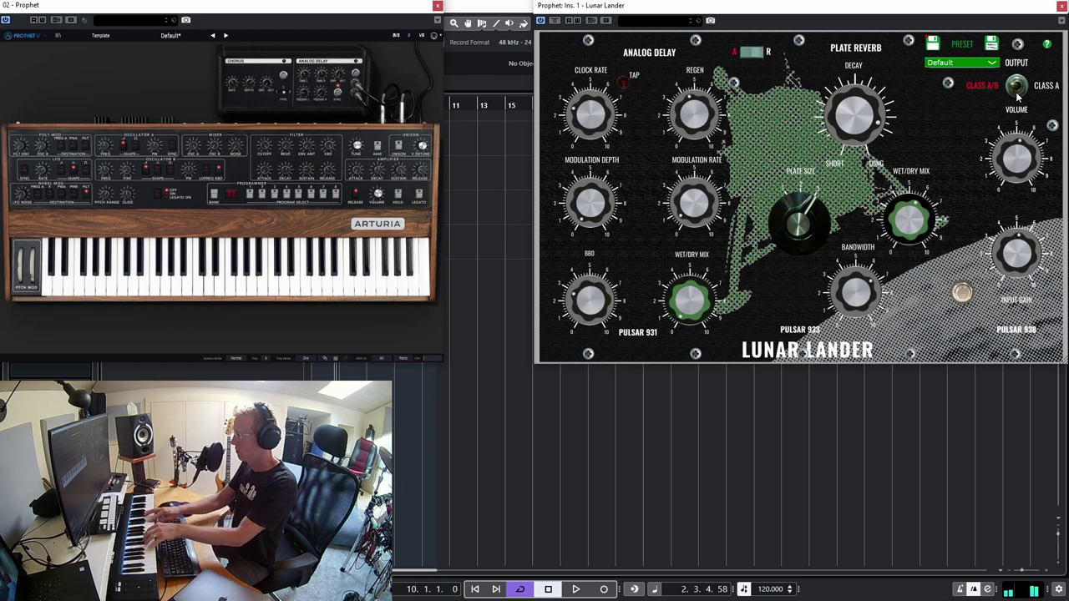
left_click(1062, 7)
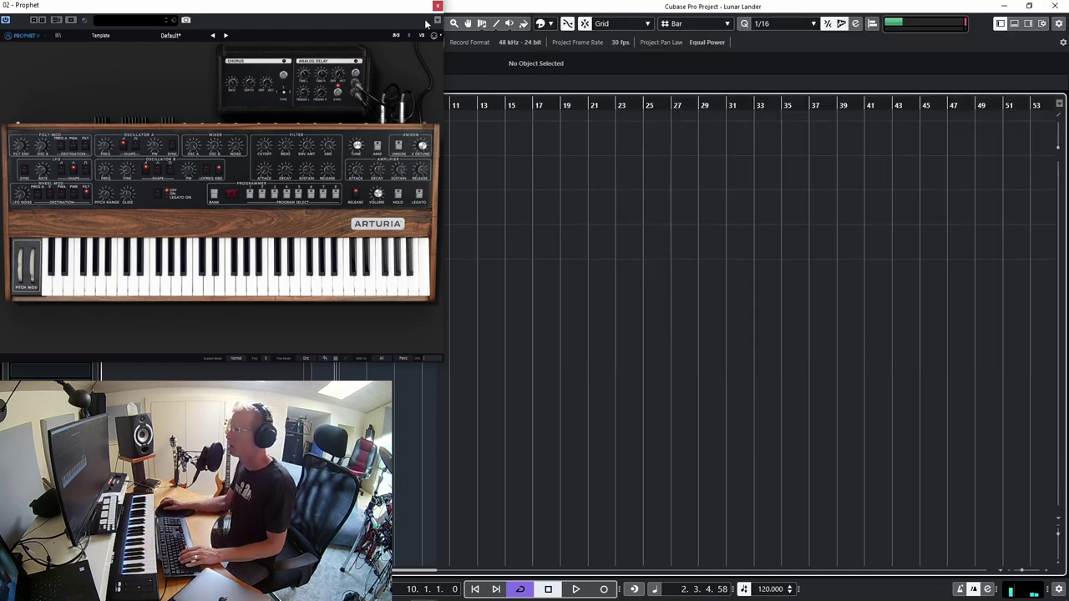
left_click(436, 7)
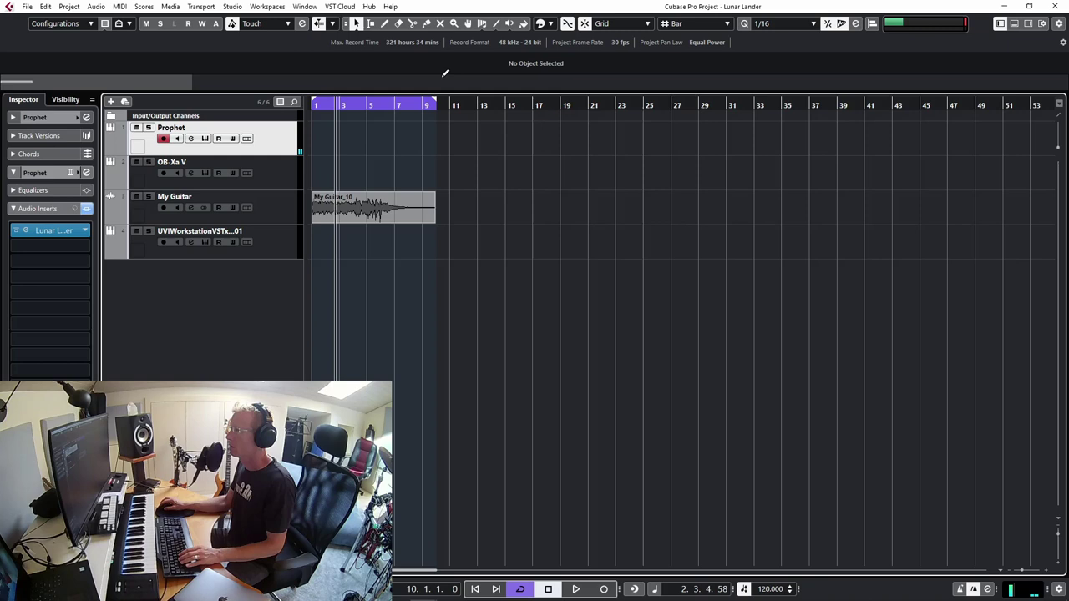
Open the OB-Xa V editor from its track, collapse the synth's Effects panel, and reposition the window
left_click(272, 177)
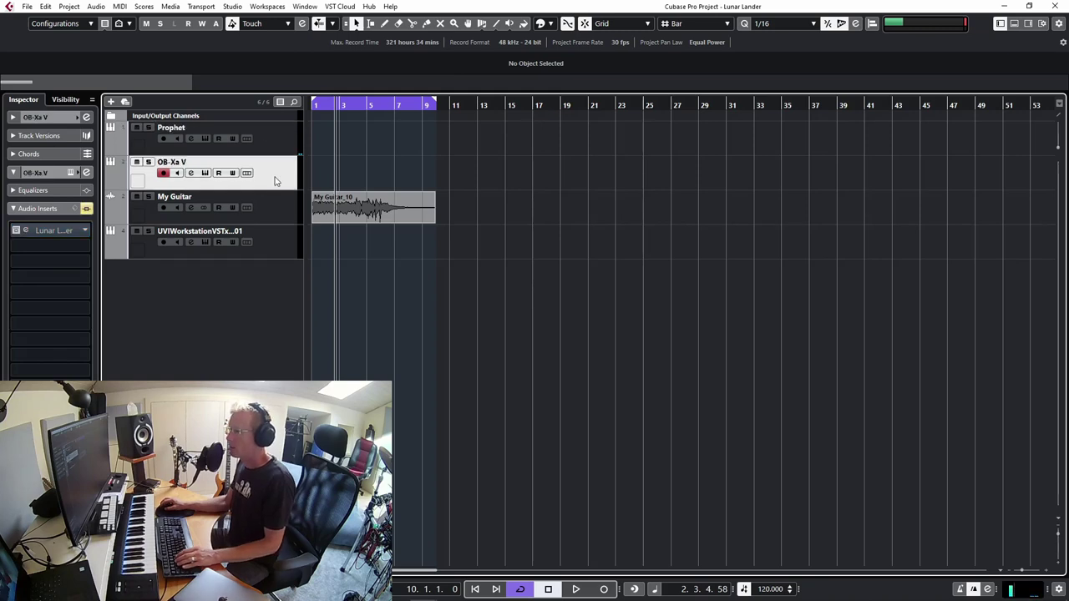
left_click(204, 173)
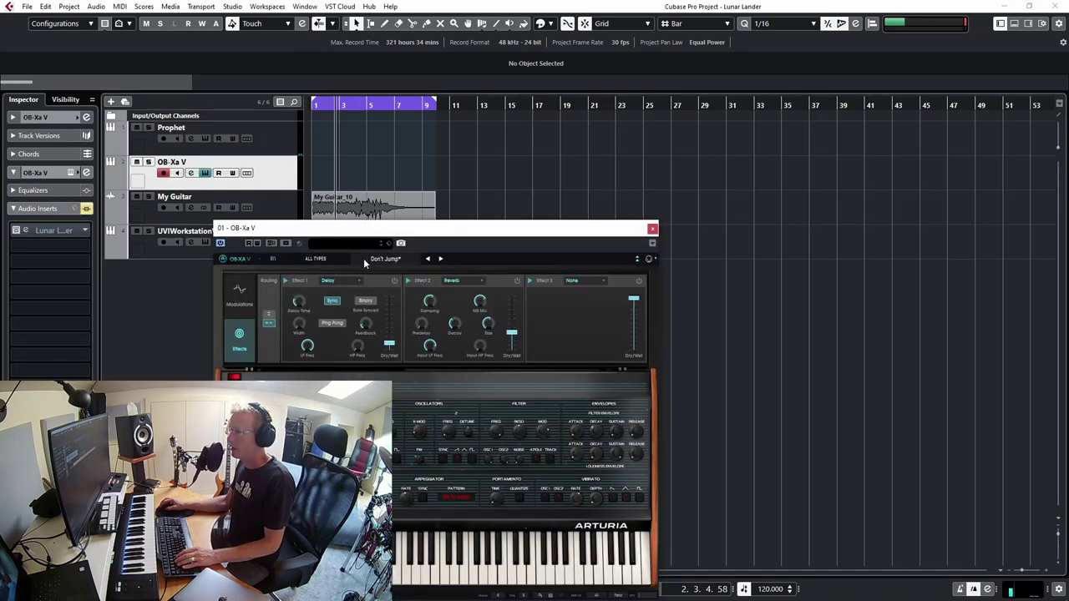
left_click_drag(373, 232, 188, 11)
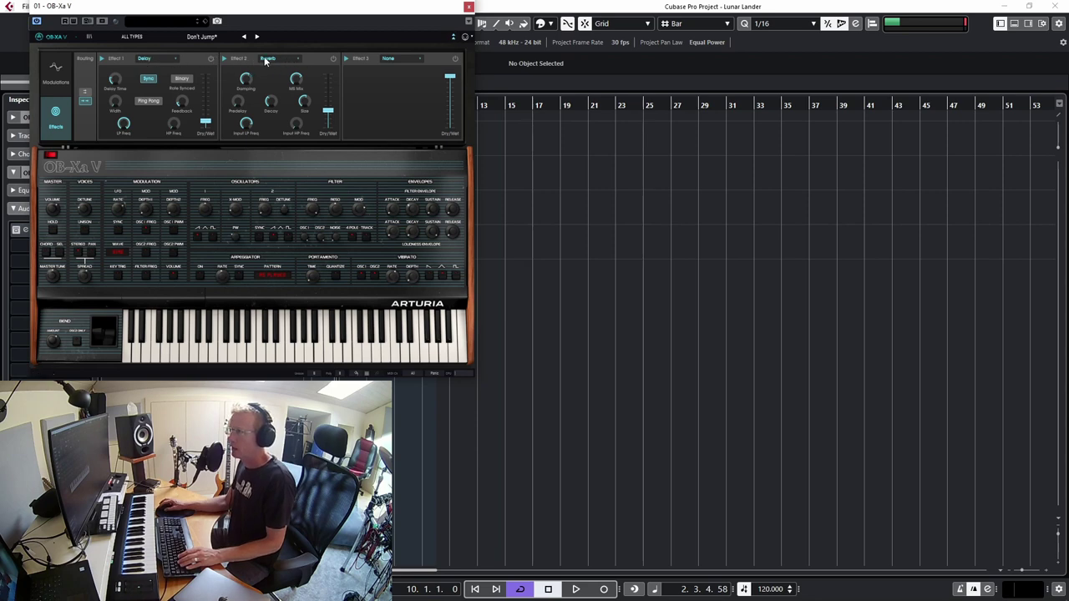
left_click(455, 37)
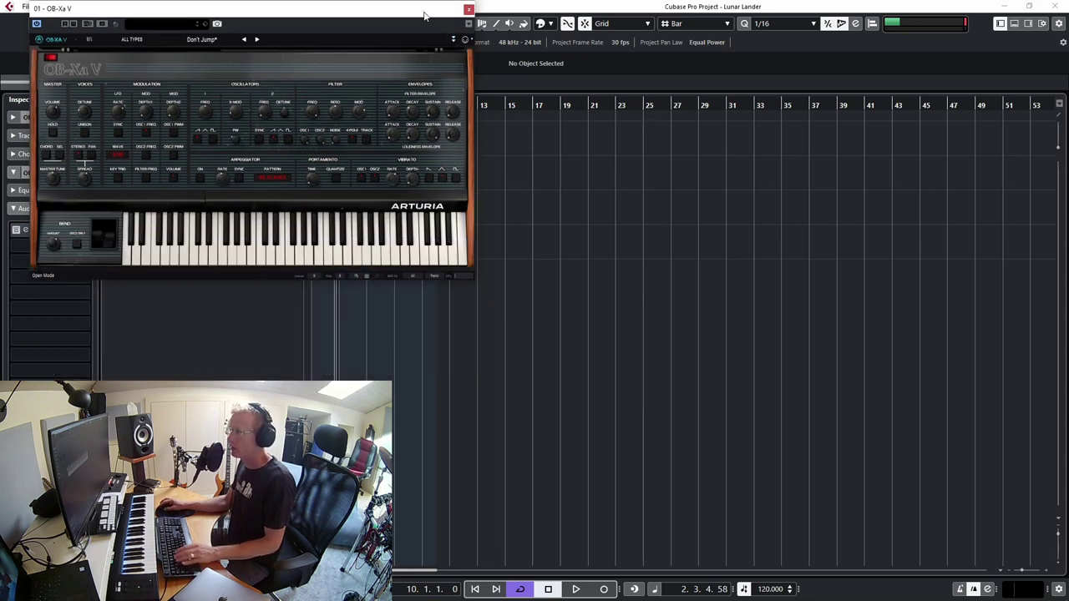
left_click_drag(423, 15, 527, 31)
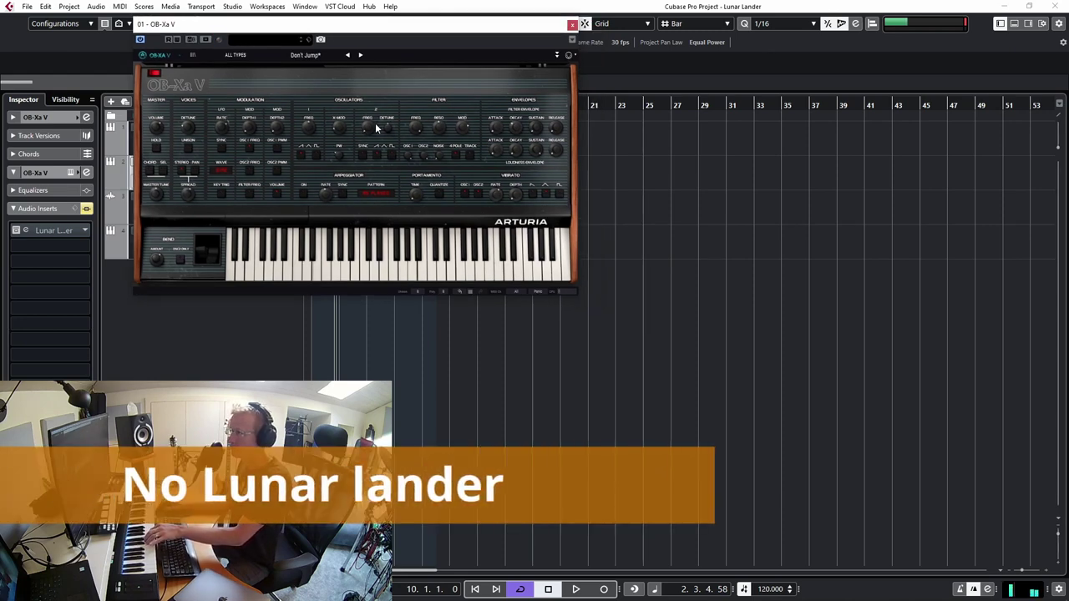
Open the Lunar Lander insert in the OB-Xa V track's first slot
left_click(55, 230)
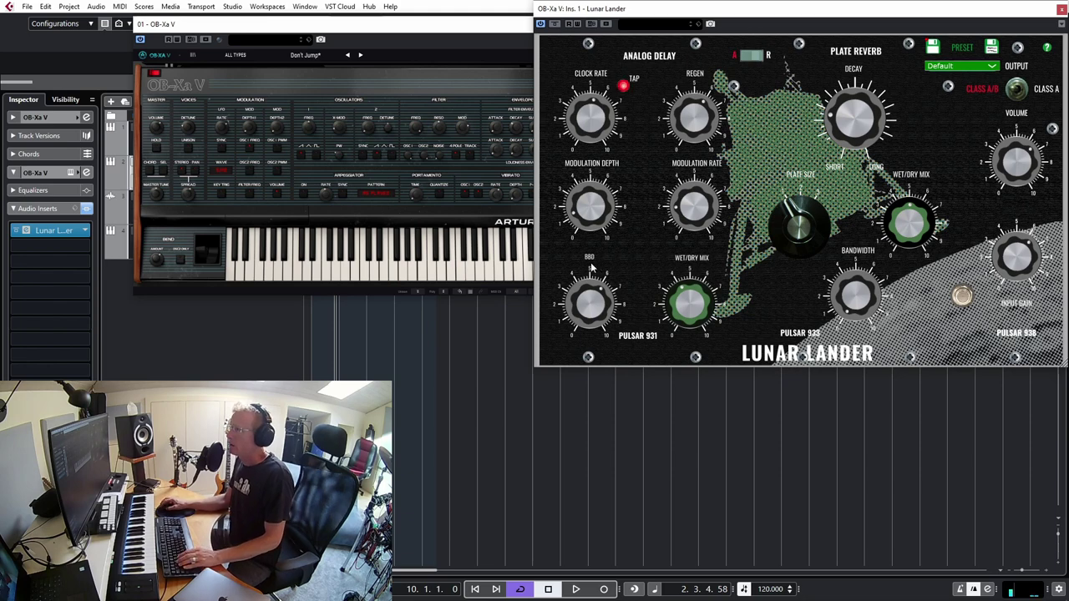
Close the OB-Xa V synth and Lunar Lander windows
left_click(491, 24)
left_click(578, 25)
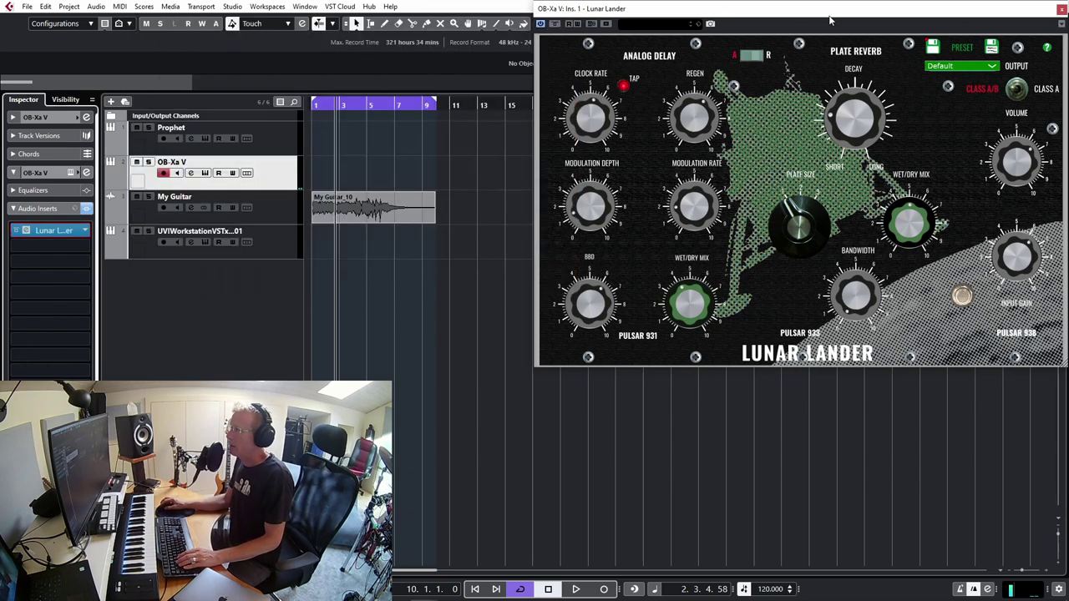
left_click(1061, 9)
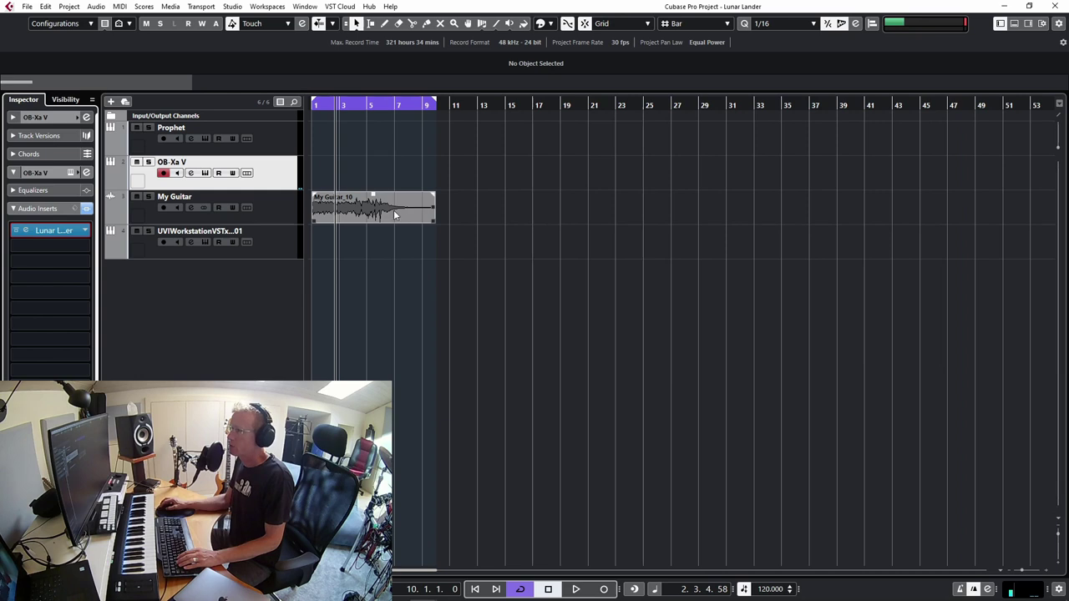
Solo My Guitar and play it from bar 1 without Lunar Lander, then stop
left_click(285, 209)
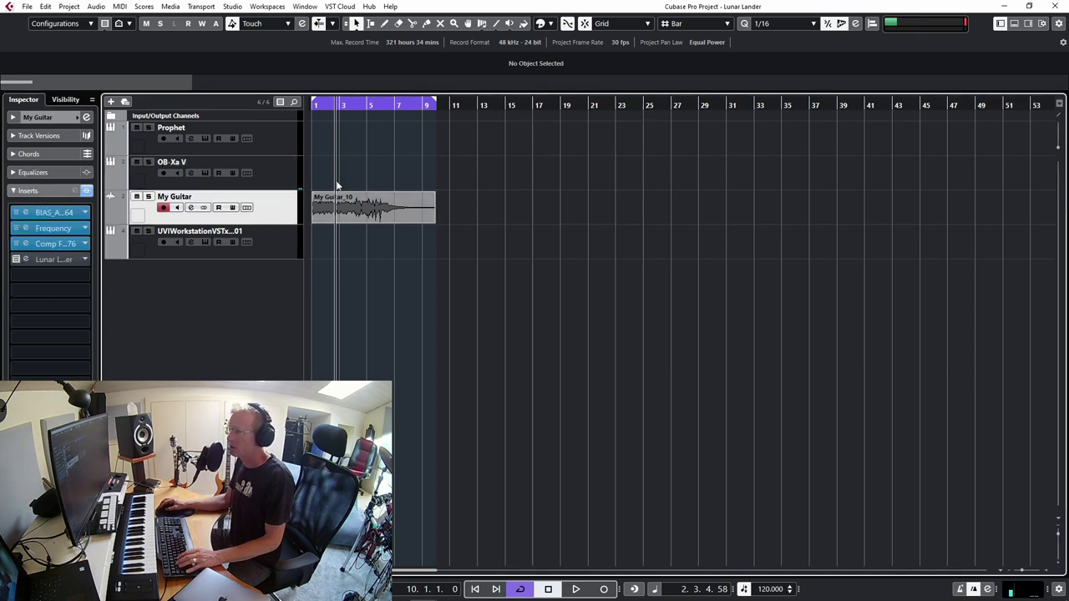
left_click_drag(353, 106, 325, 110)
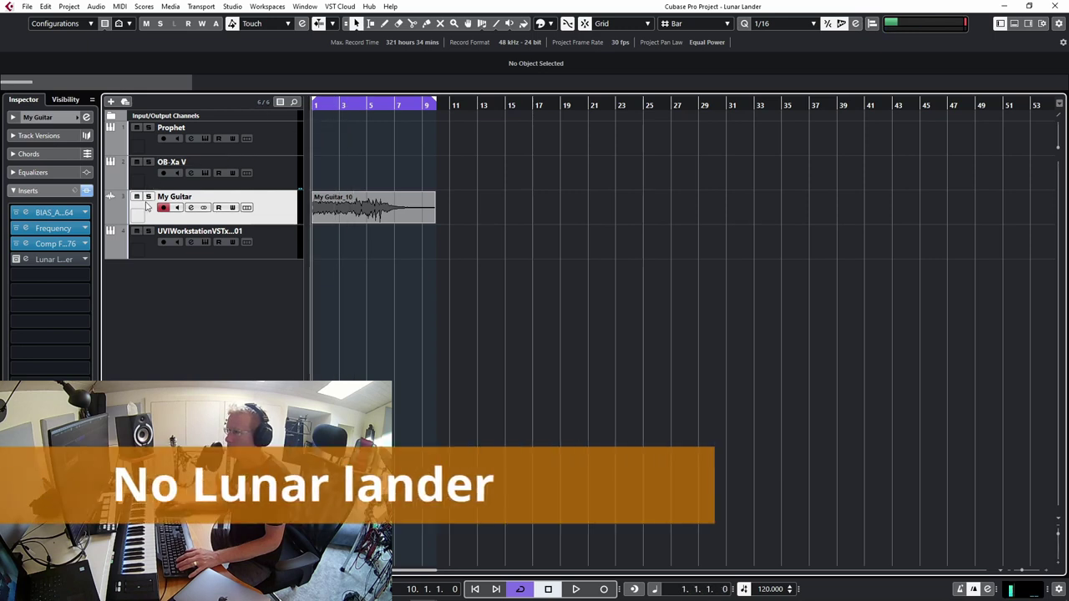
key("s")
key("space")
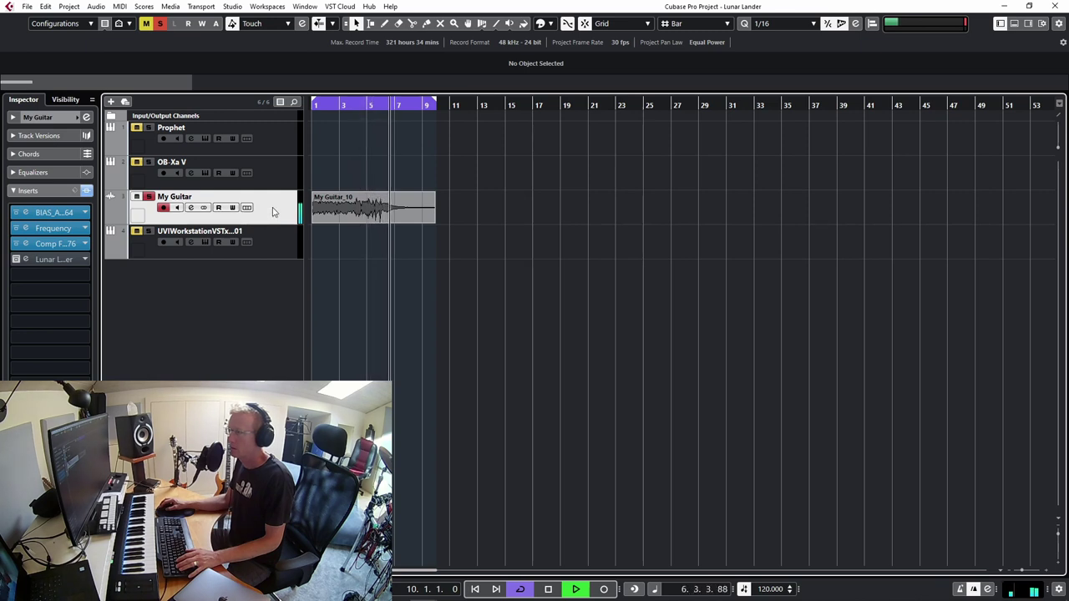
key("space")
Activate Lunar Lander on My Guitar's fourth insert and raise the delay Clock Rate to 61 during playback
left_click(15, 259)
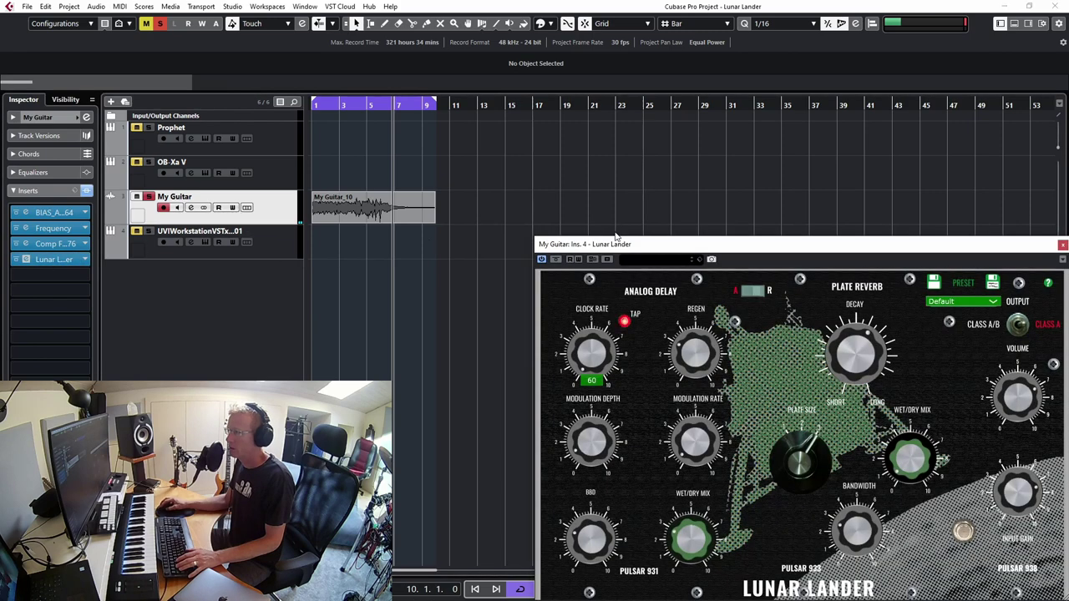
left_click_drag(633, 246, 611, 117)
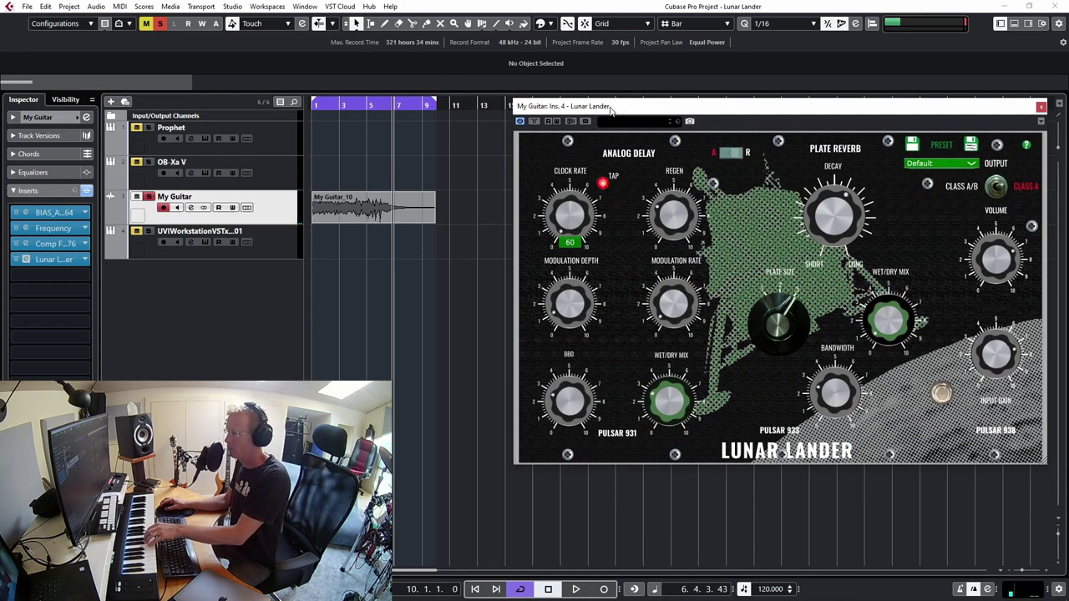
key("space")
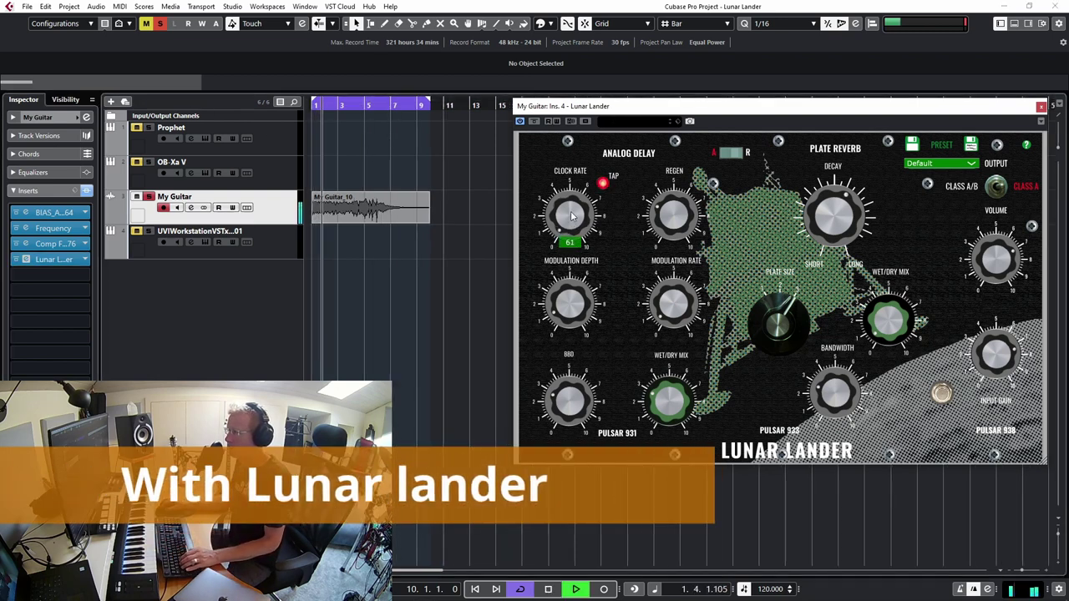
left_click_drag(570, 211, 561, 149)
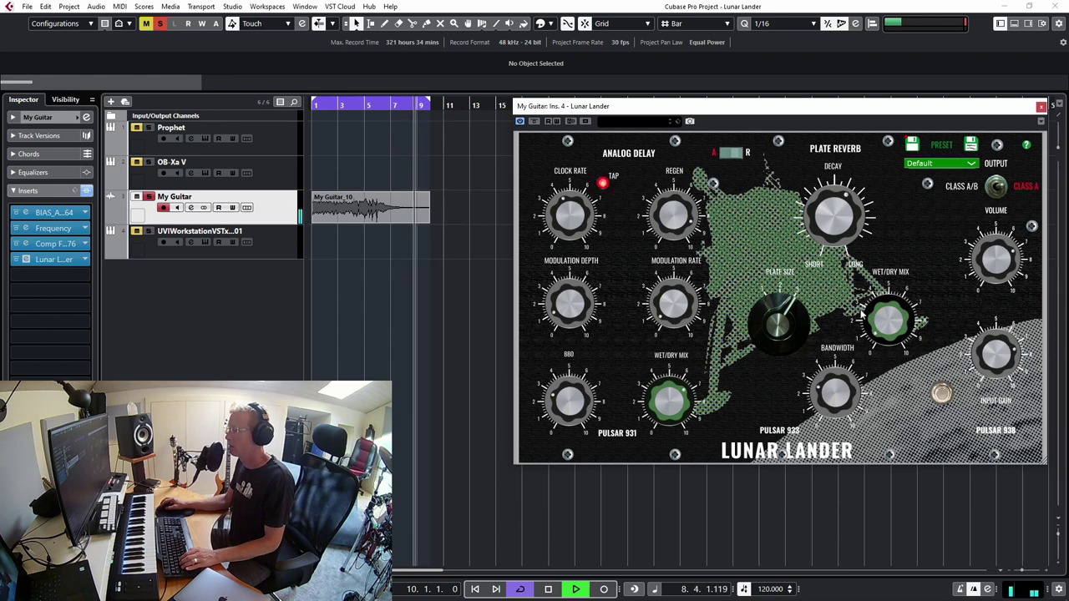
key("space")
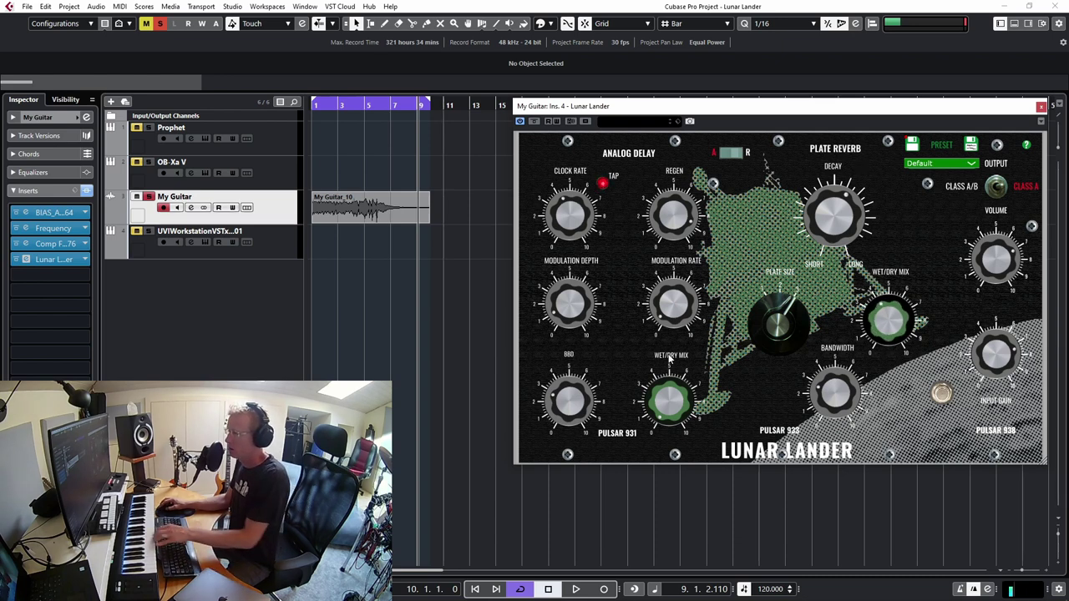
Play My Guitar and switch Lunar Lander's output from Class A to Class A/B
key("space")
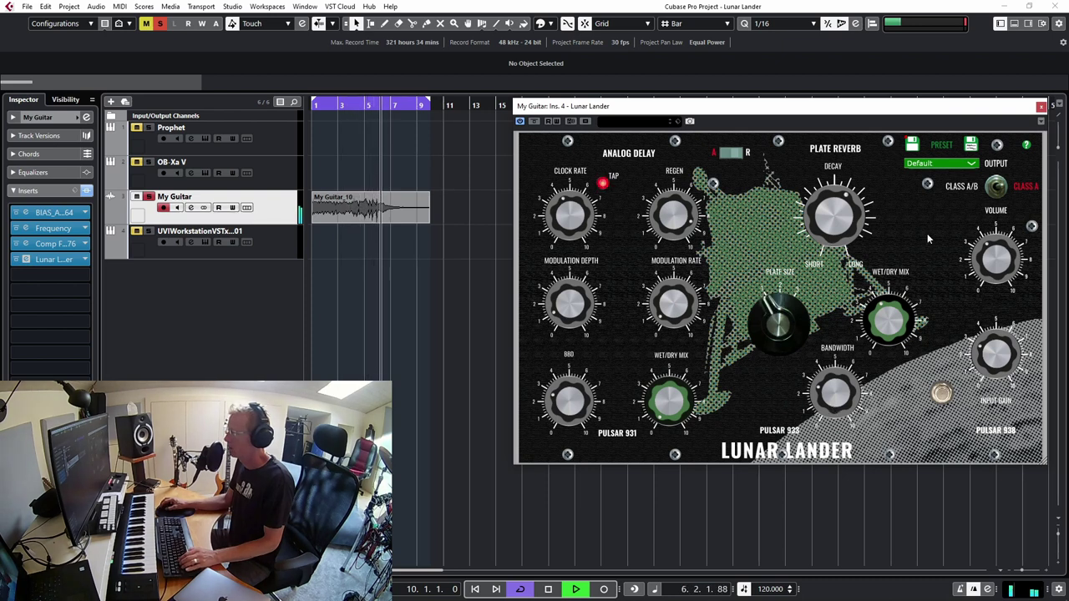
left_click(996, 187)
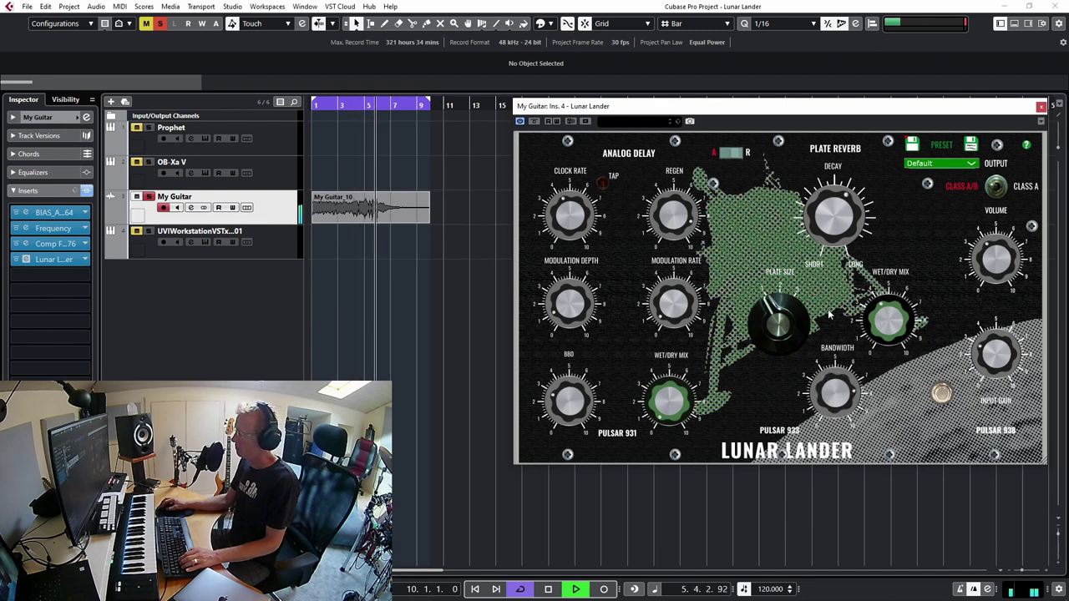
key("space")
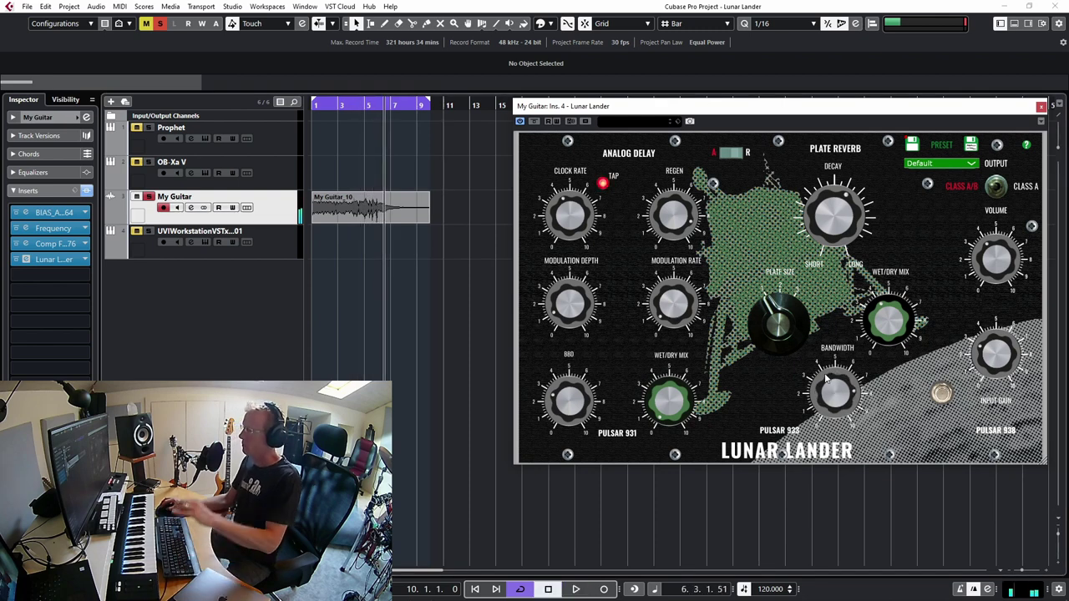